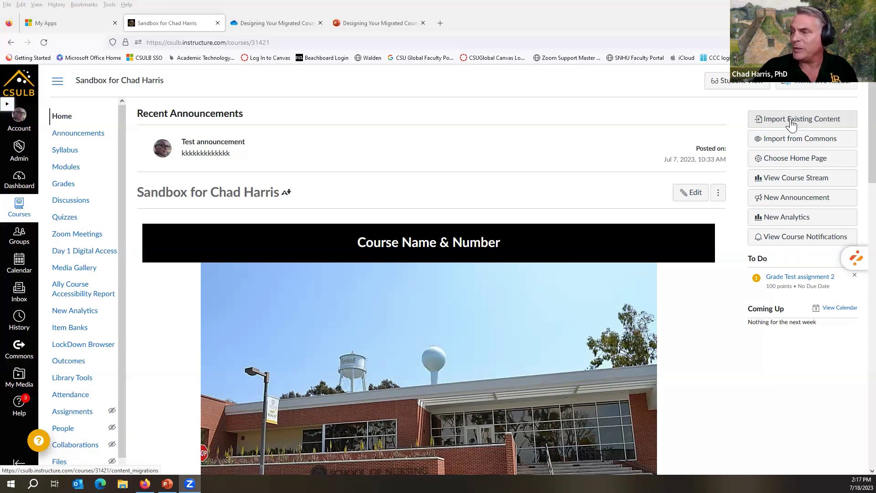
- Start an import of existing content into the sandbox course with Copy a Canvas Course as the content type
left_click(791, 122)
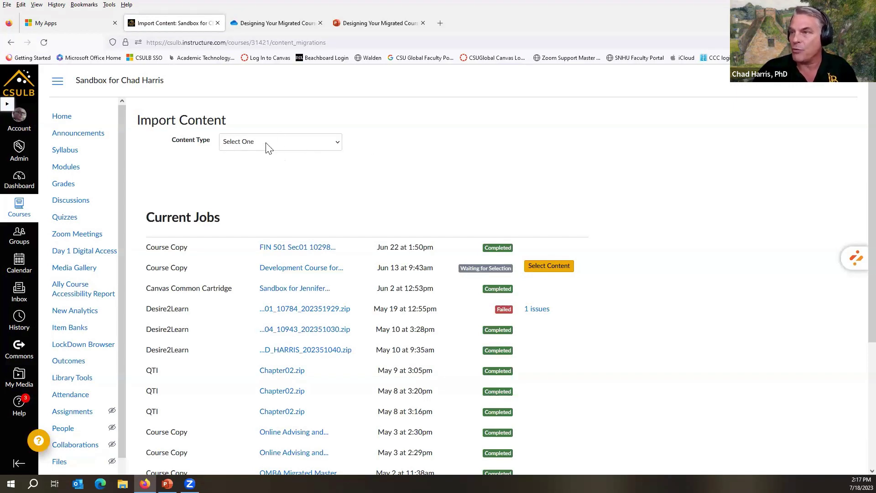
left_click(338, 146)
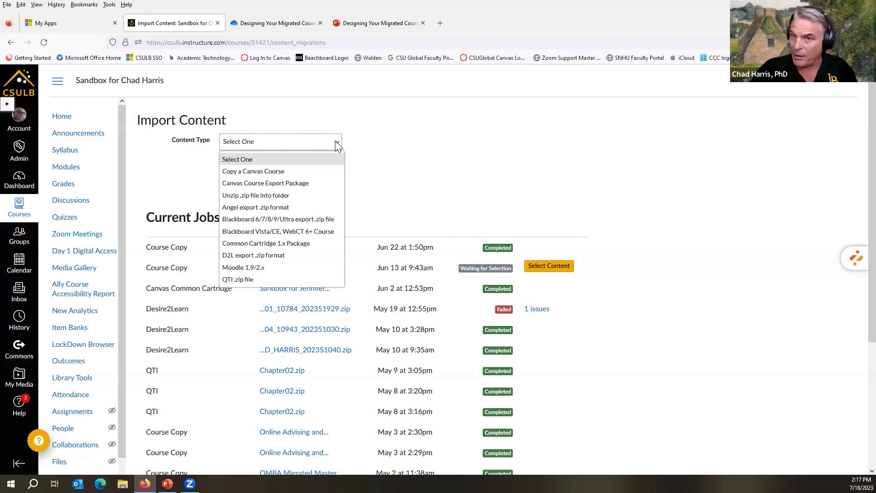
left_click(276, 176)
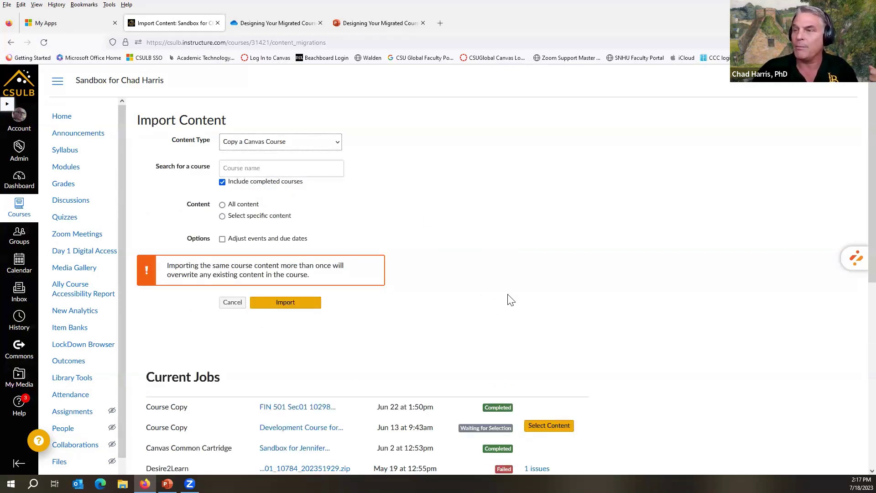
- Search for source courses matching "dev" and look through the suggested courses without choosing one
left_click(254, 169)
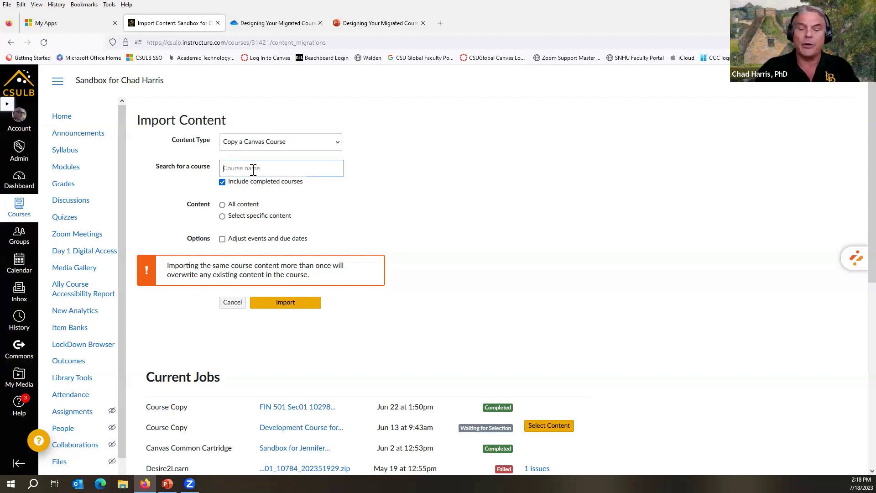
type("dev")
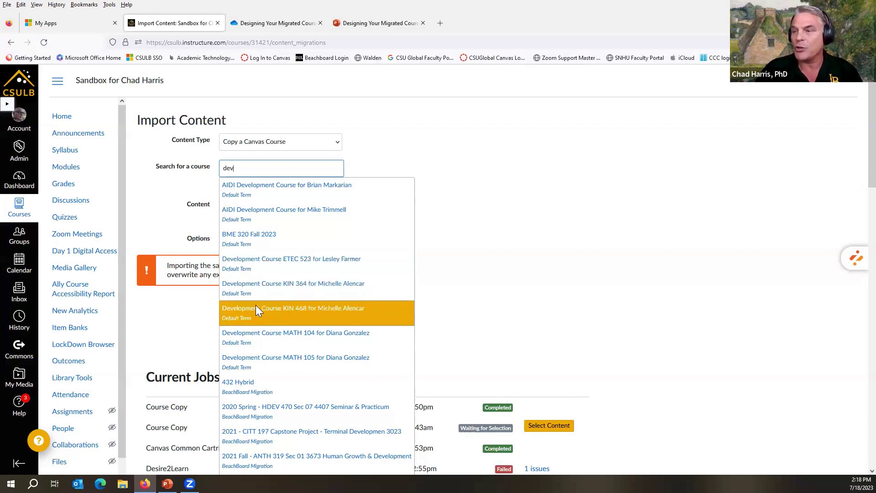
key("Down")
key("Down")
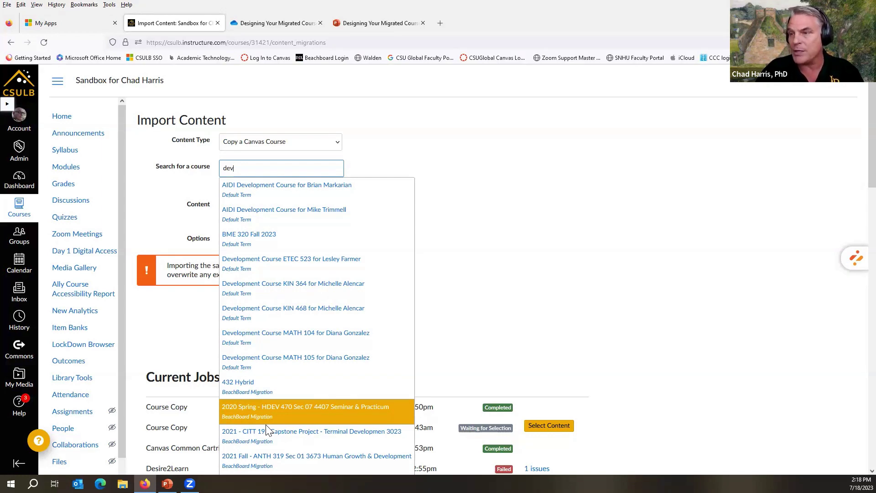
scroll(266, 426, "down", 4)
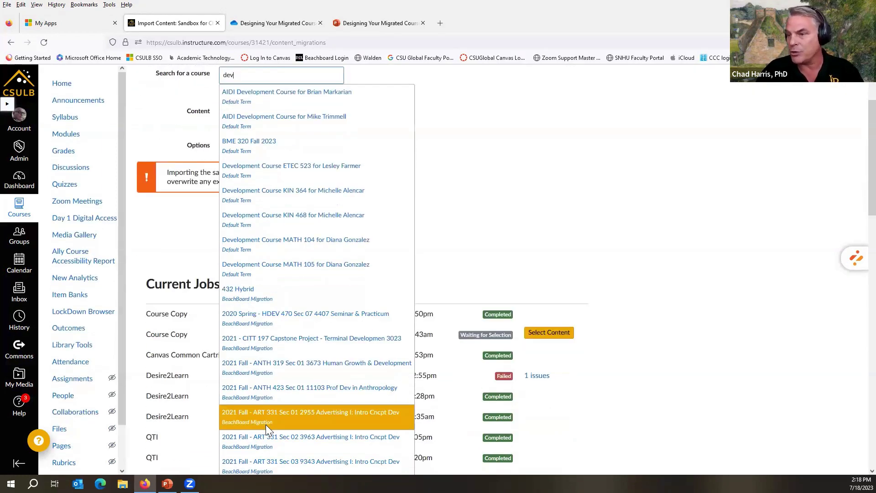
scroll(265, 424, "down", 3)
scroll(265, 424, "up", 7)
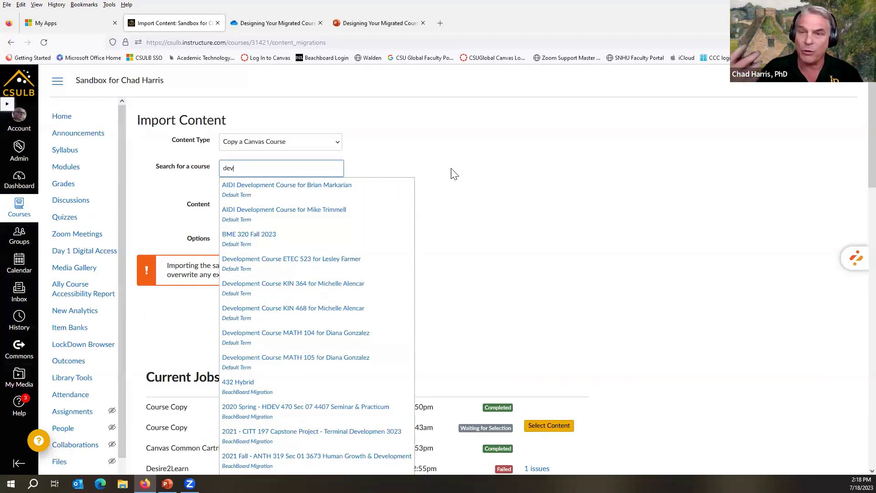
left_click(476, 168)
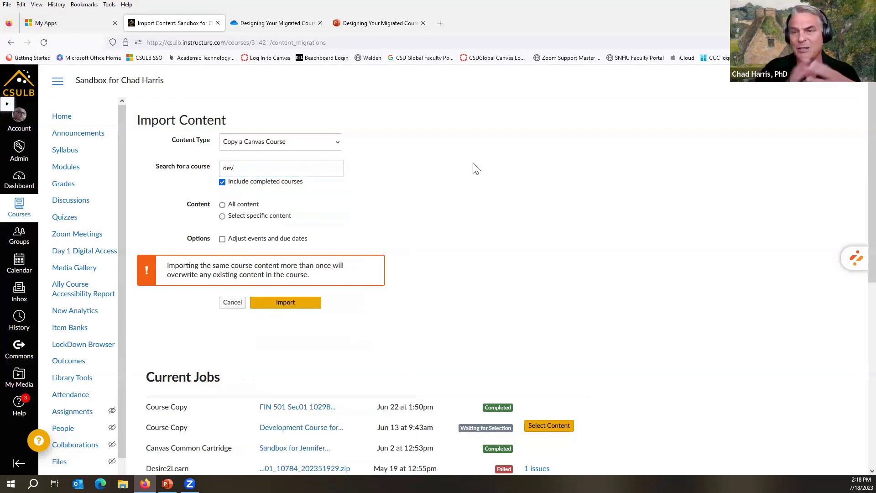
- Set the course copy to import all content, review the current import jobs, and cancel the import
left_click(284, 167)
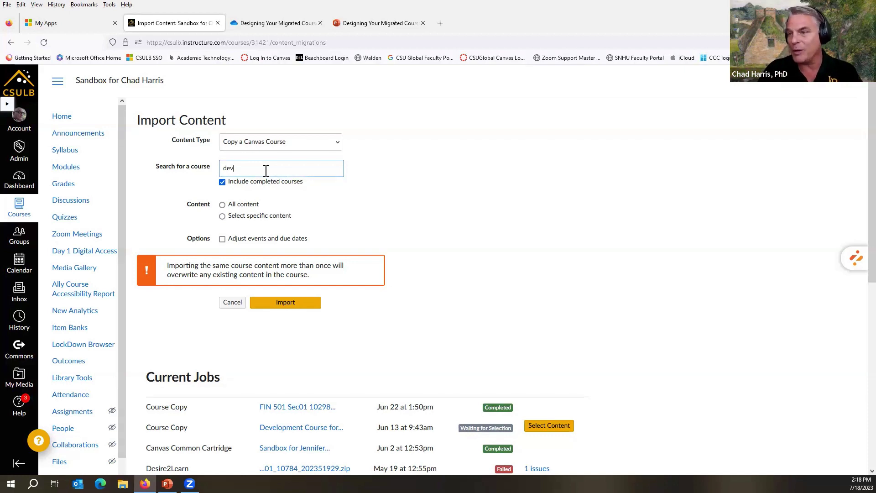
scroll(532, 313, "down", 2)
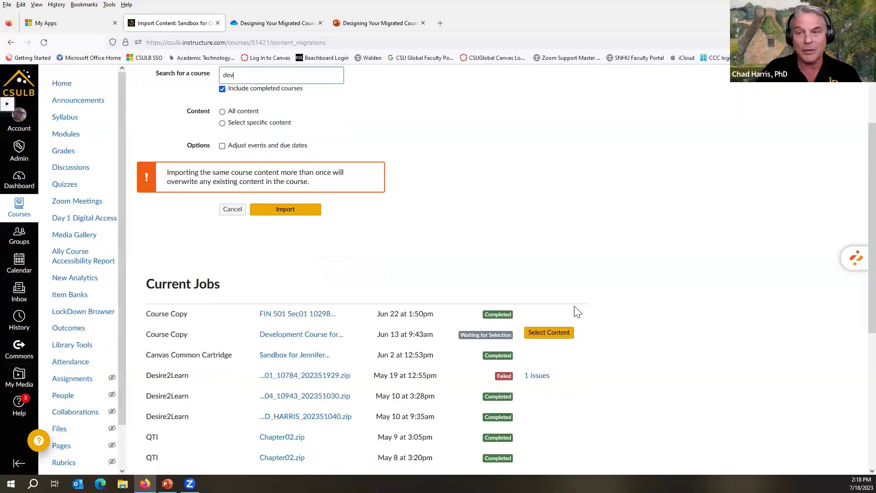
scroll(578, 313, "up", 1)
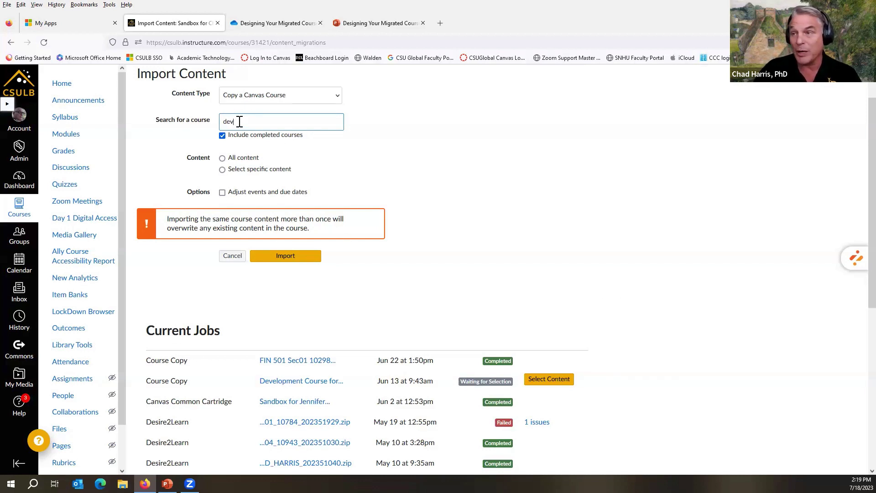
left_click(222, 158)
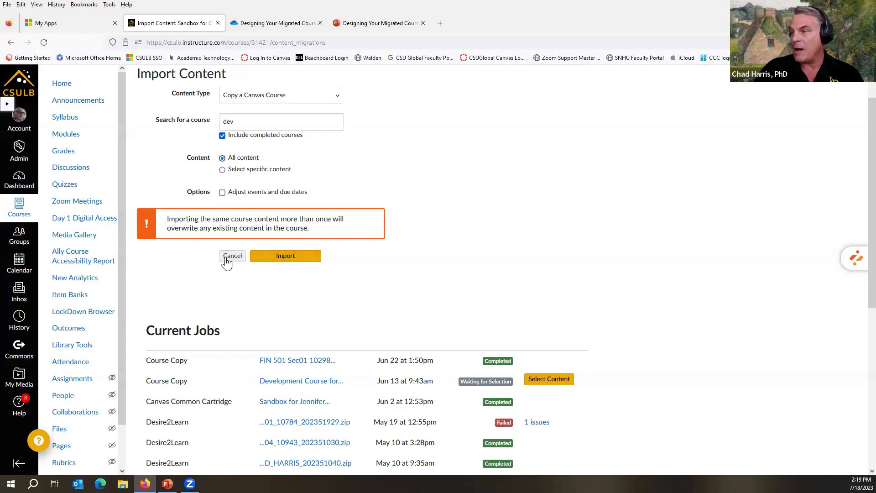
scroll(287, 387, "down", 2)
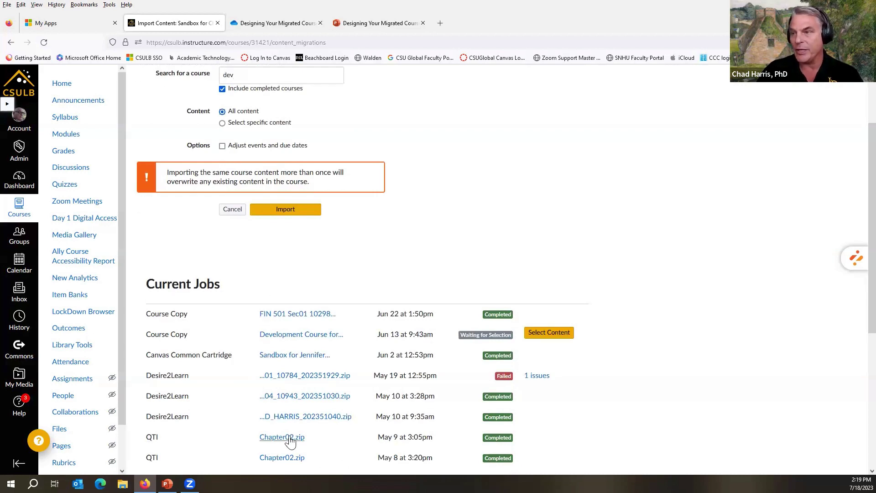
left_click(231, 212)
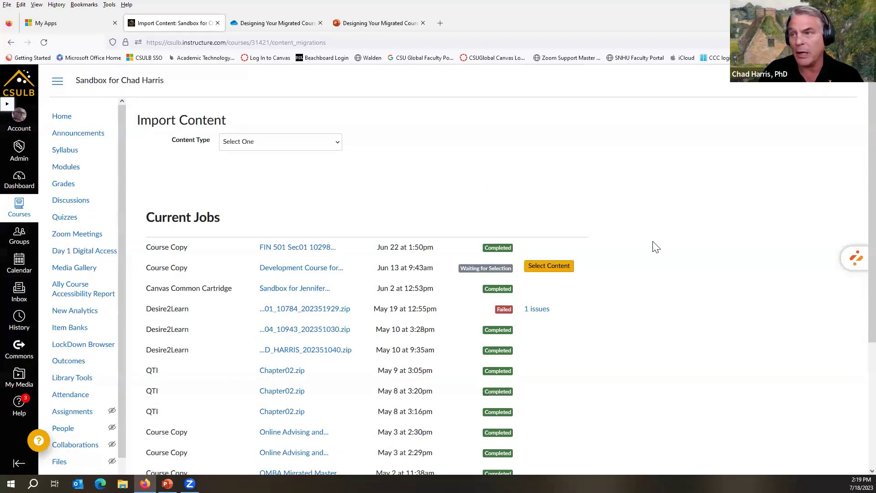
- From the course home page, start another Copy a Canvas Course import and set it to select specific content
left_click(66, 120)
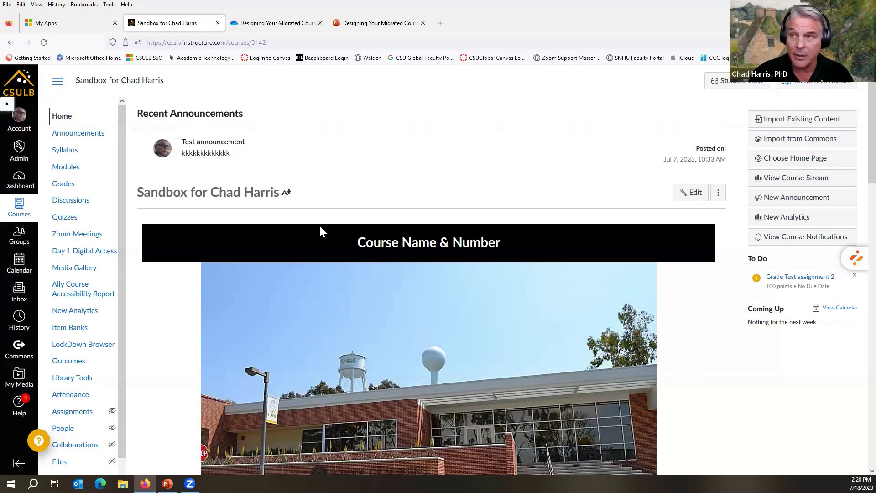
left_click(801, 122)
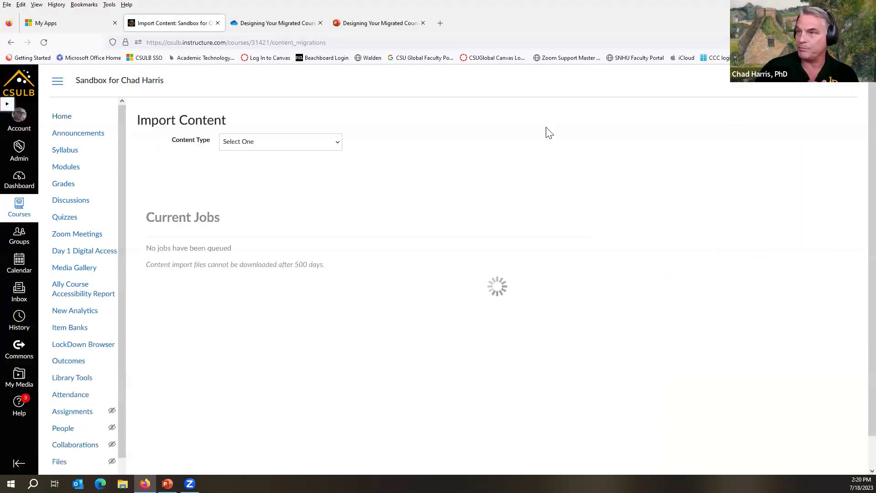
left_click(336, 143)
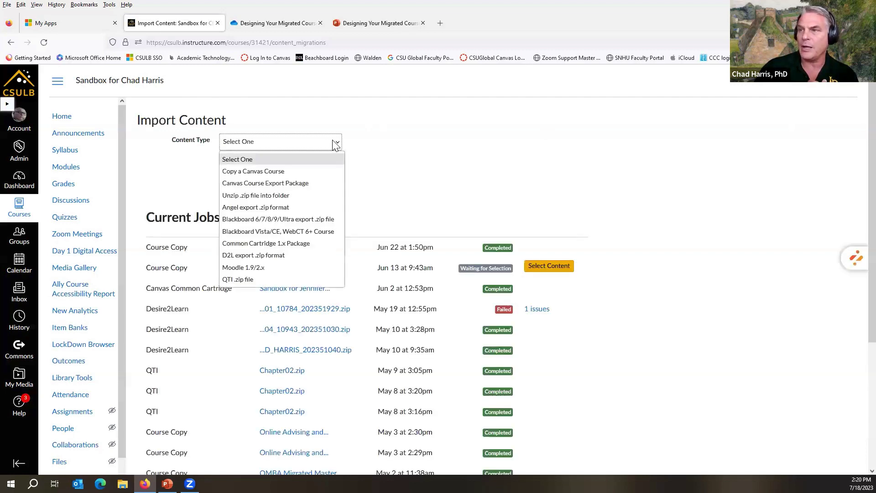
left_click(294, 171)
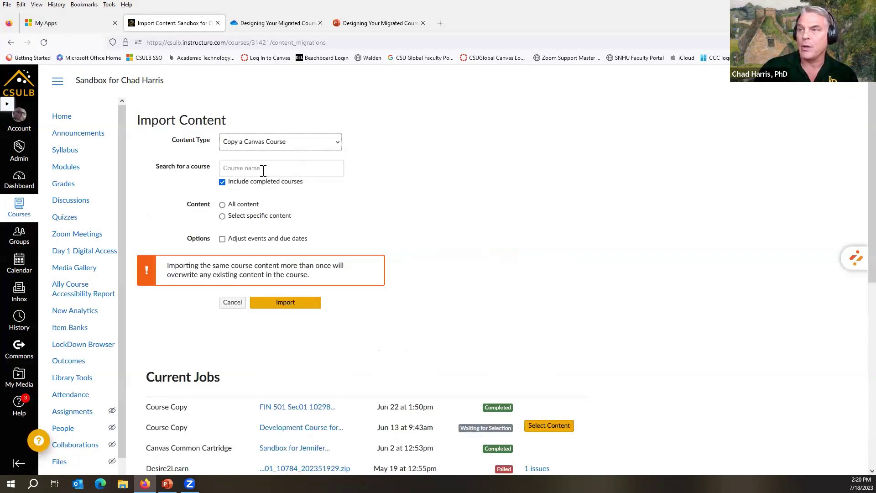
left_click(222, 217)
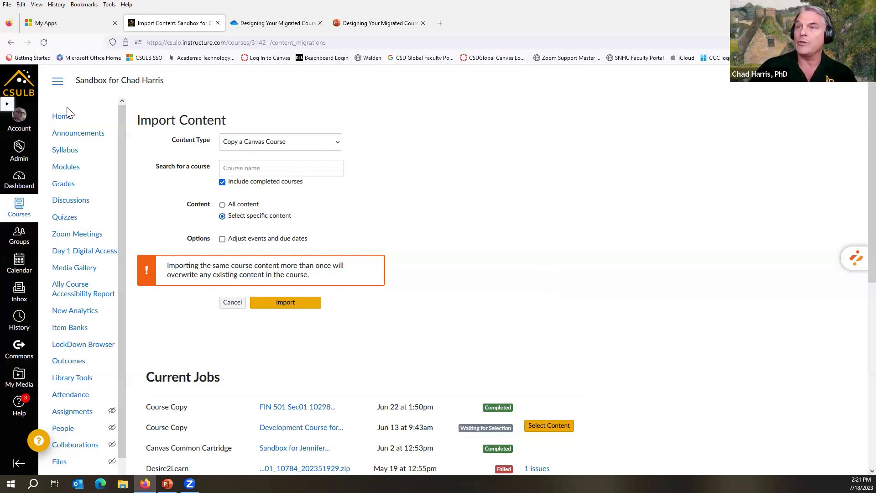
- Leave the import form and examine the course's modules from Week 1 through Test Migration Module
left_click(62, 121)
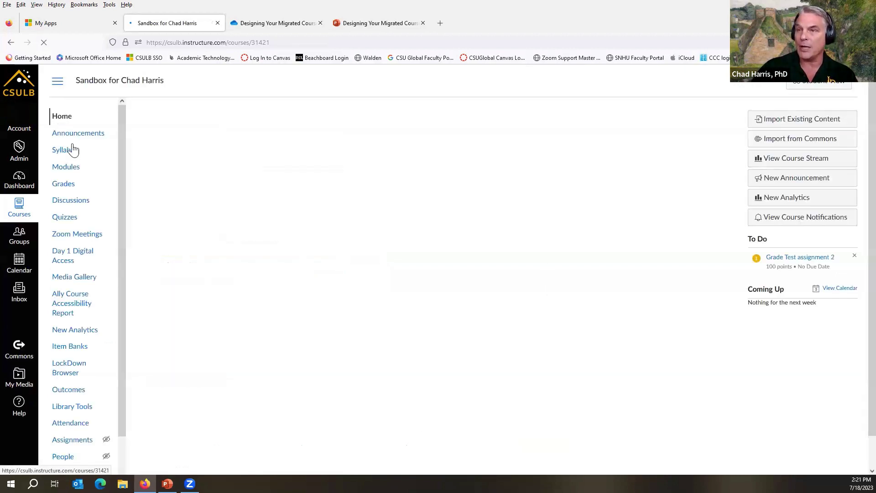
left_click(68, 167)
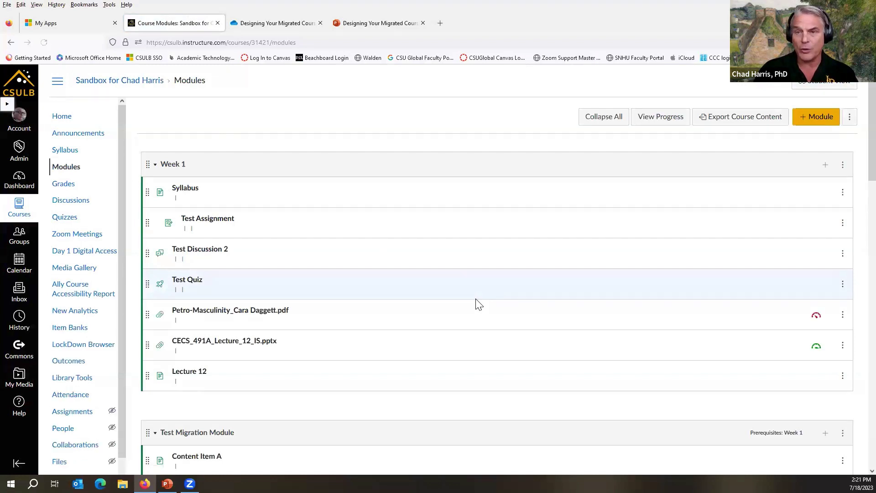
scroll(461, 301, "down", 1)
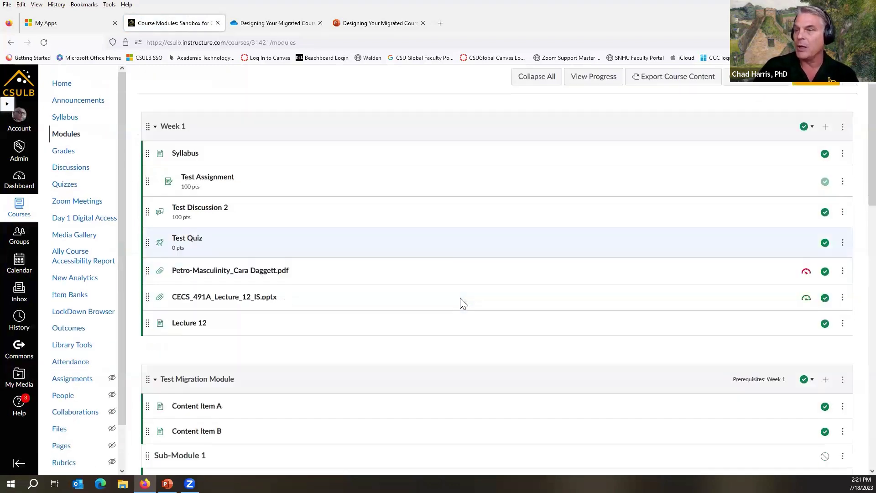
scroll(461, 301, "down", 1)
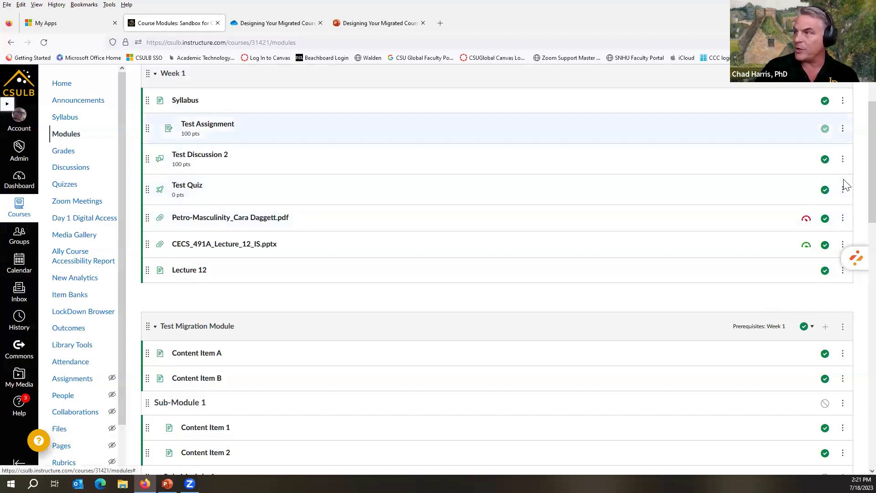
left_click(844, 275)
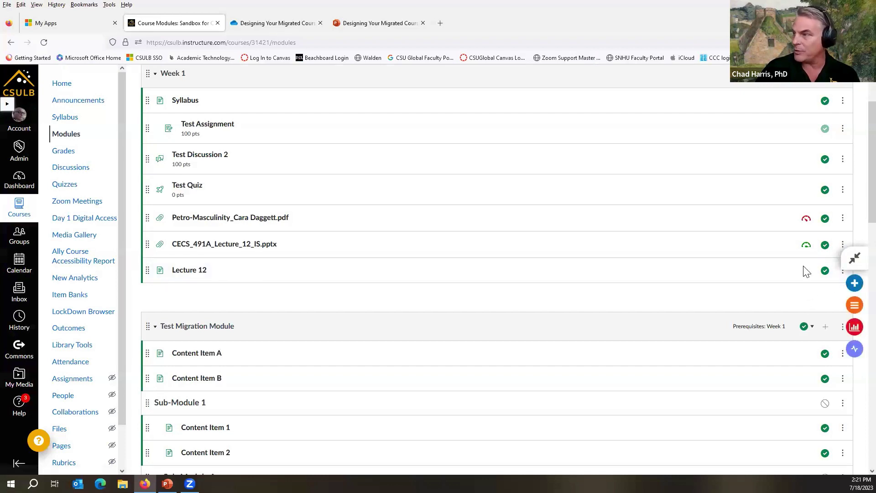
scroll(805, 272, "down", 4)
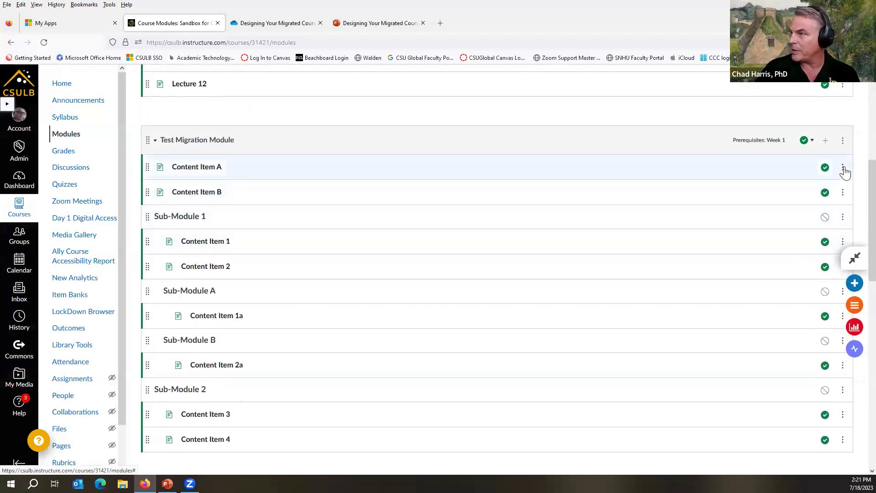
- Try sending Content Item A in Test Migration Module to a colleague found by first name, and cancel before sending
left_click(843, 169)
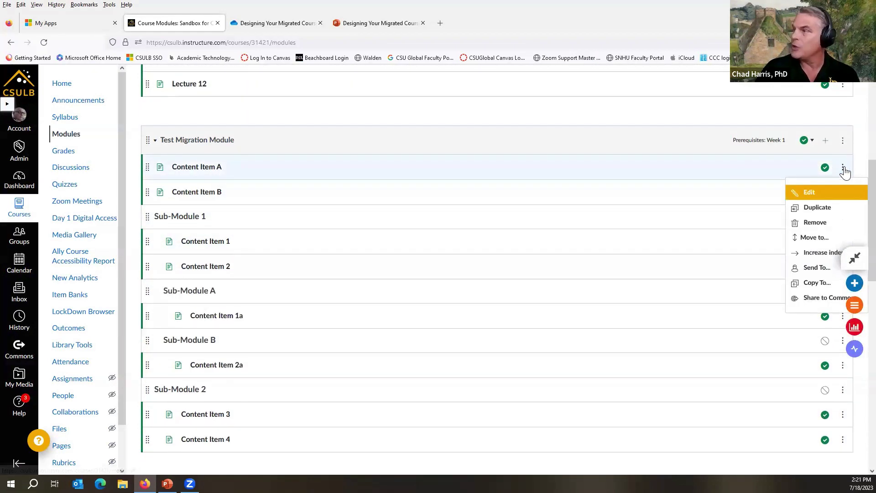
left_click(819, 268)
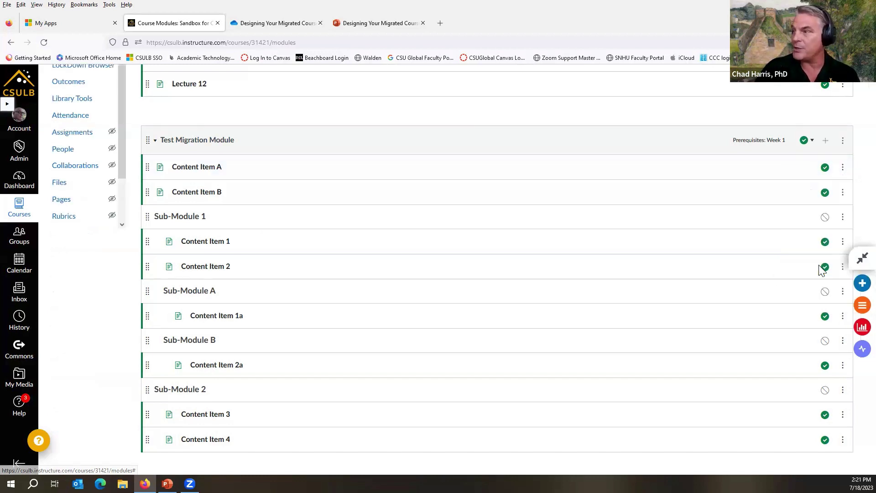
left_click(333, 284)
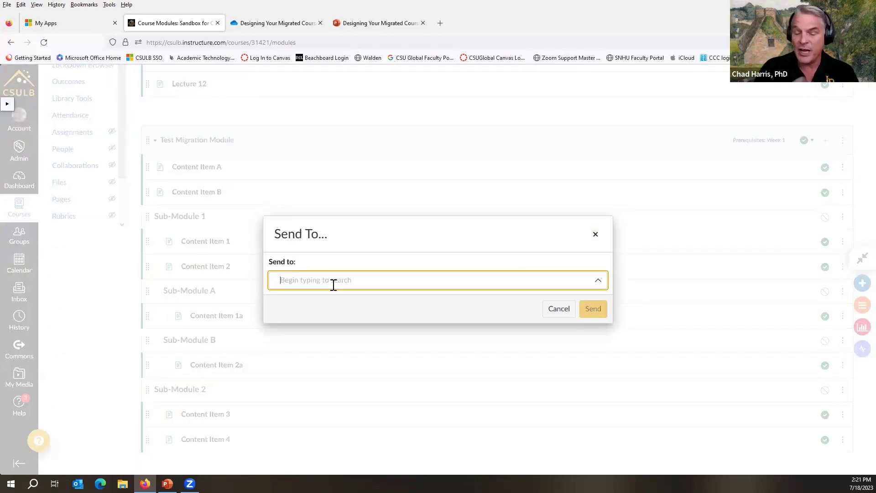
type("sab")
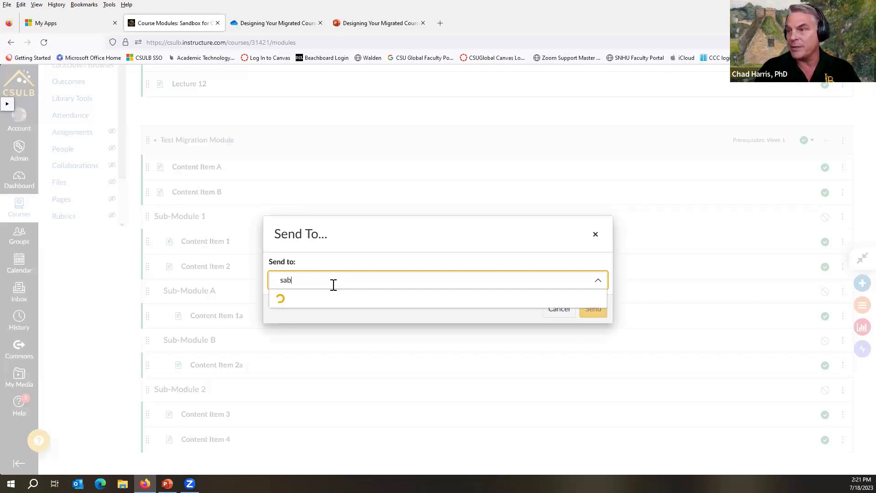
type("ri")
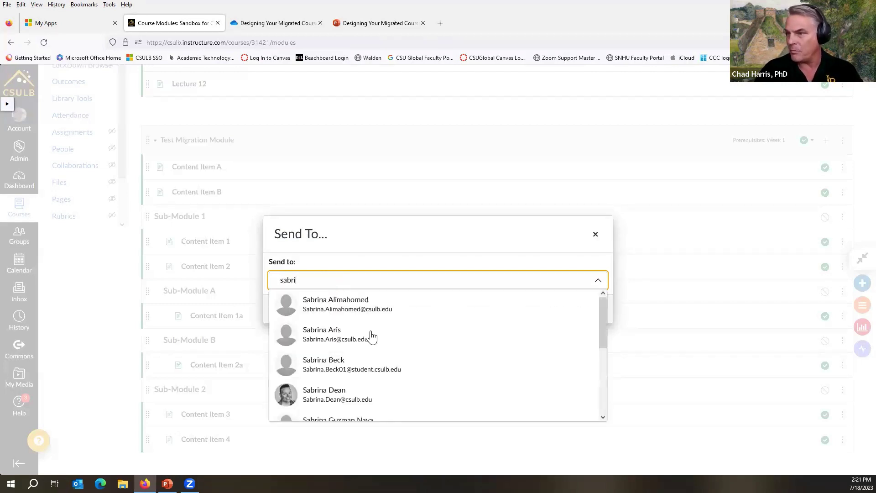
scroll(451, 347, "down", 3)
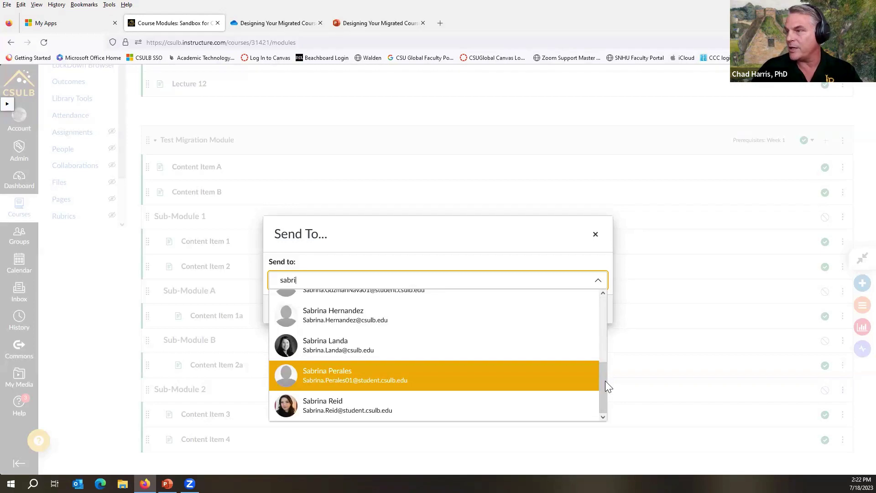
left_click(593, 280)
left_click(592, 280)
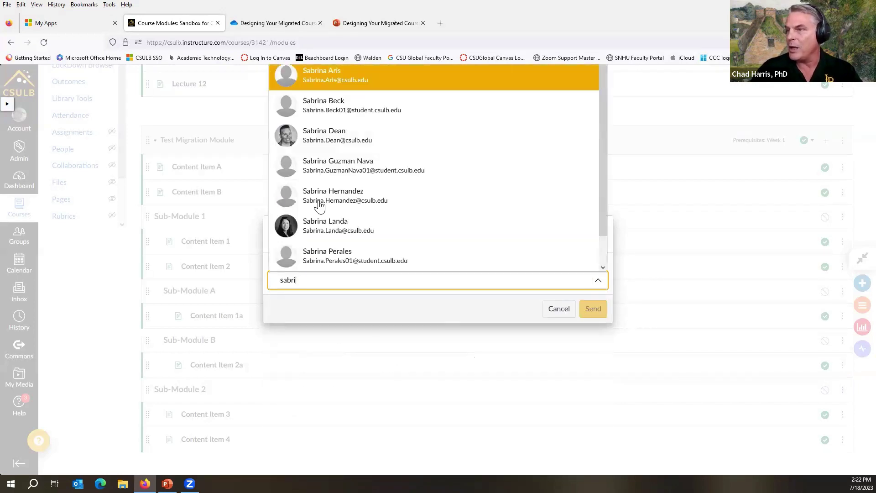
left_click(331, 141)
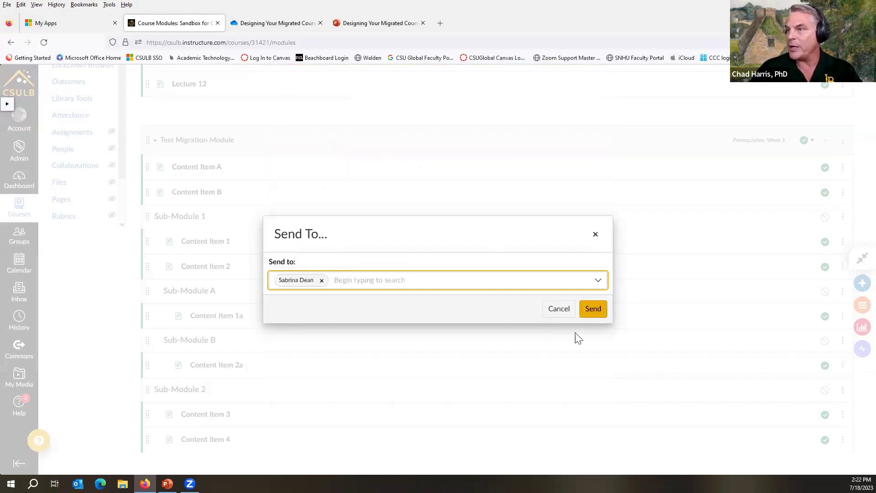
left_click(551, 312)
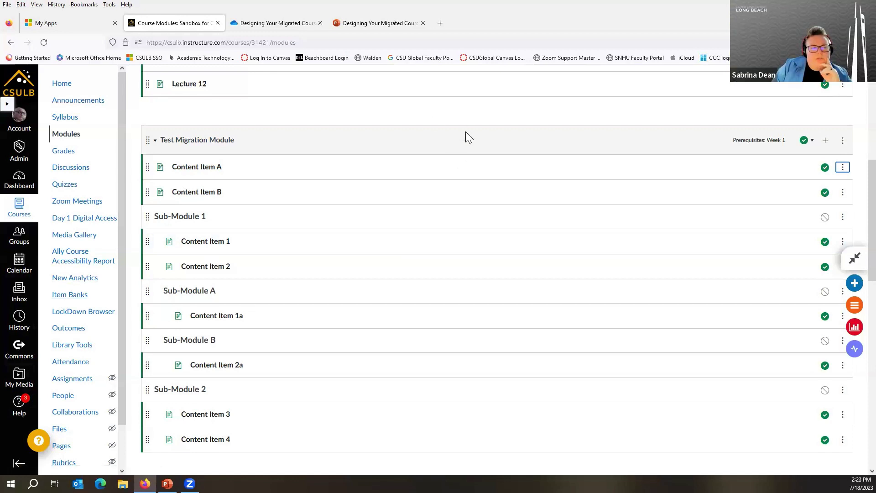
- Review the content received from colleagues on the account's Shared Content page, and return to the dashboard
left_click(21, 125)
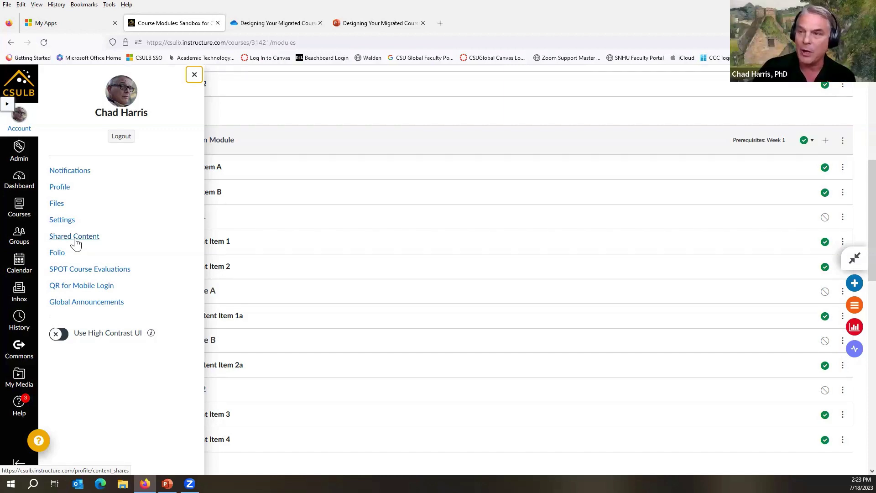
left_click(76, 243)
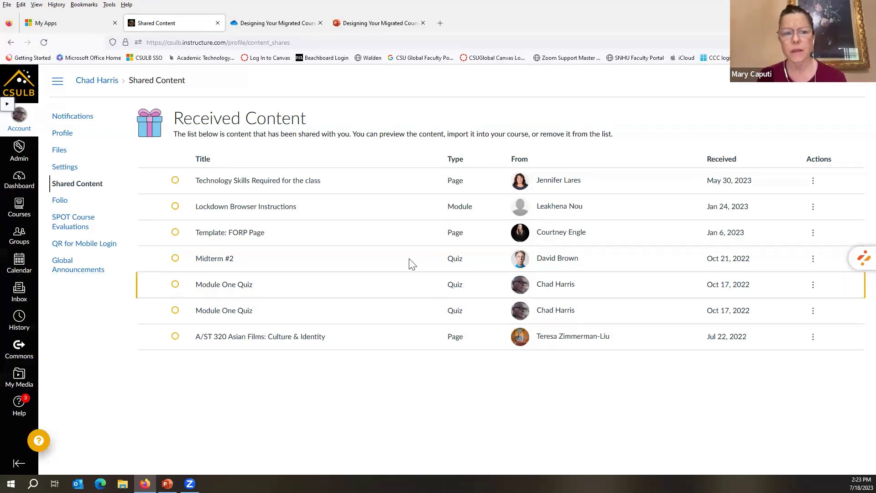
left_click(39, 182)
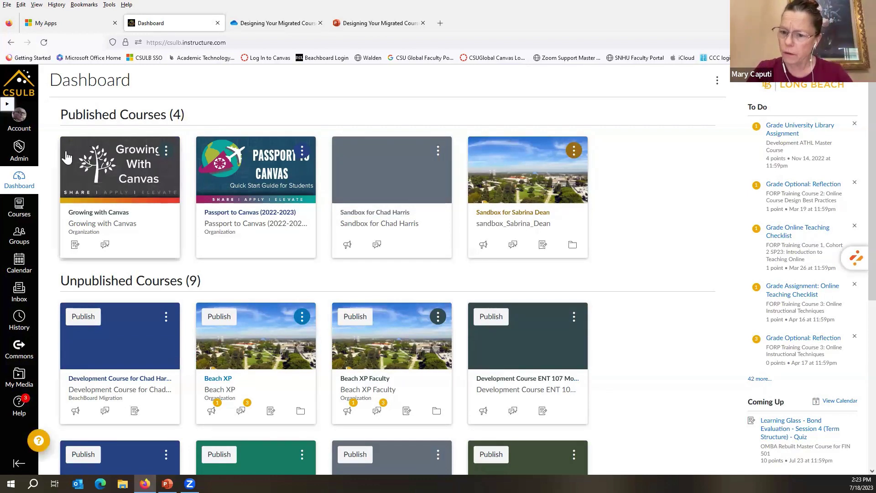
left_click(25, 132)
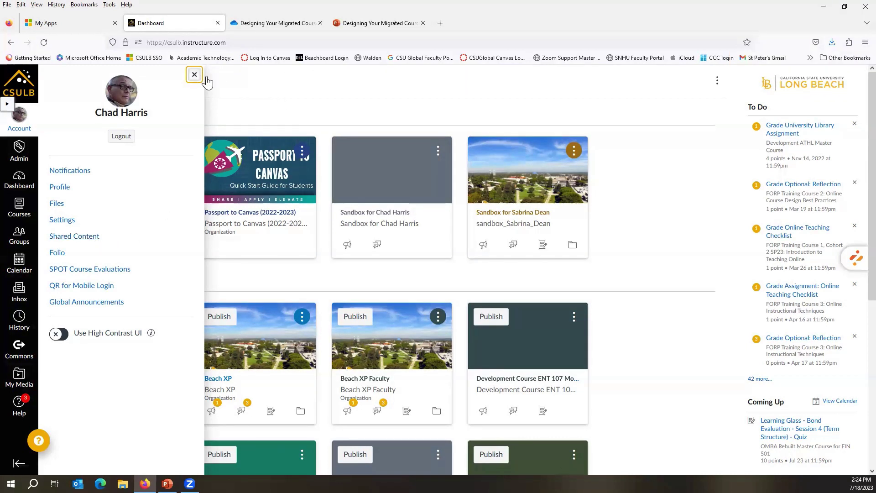
left_click(192, 77)
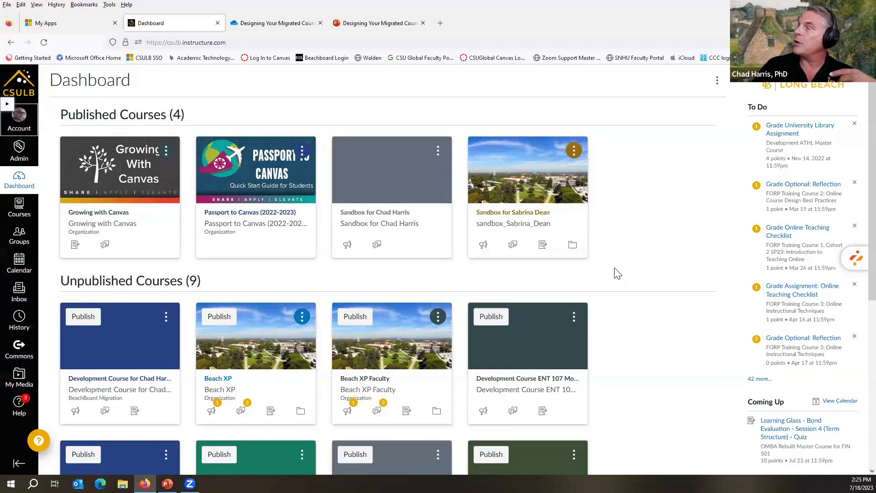
- Open the presenter's own published sandbox course and view the Export Course Content page from its settings
left_click(386, 213)
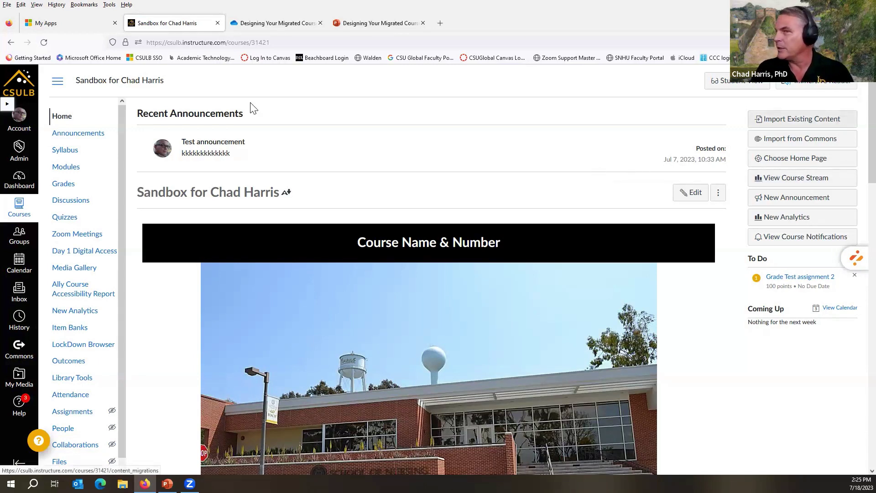
scroll(79, 411, "down", 3)
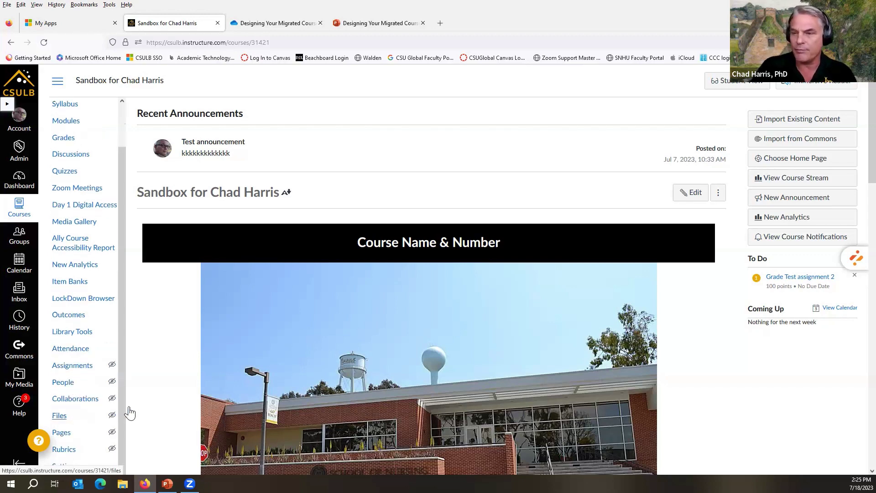
scroll(94, 402, "down", 5)
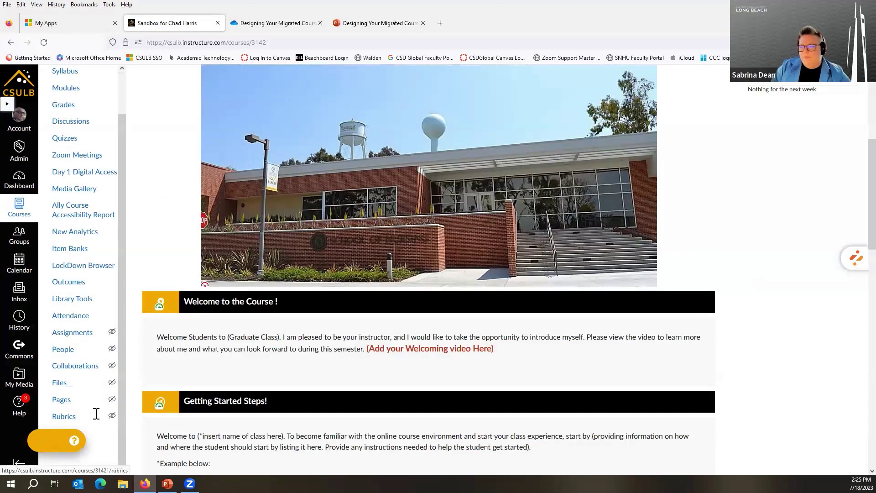
left_click(66, 434)
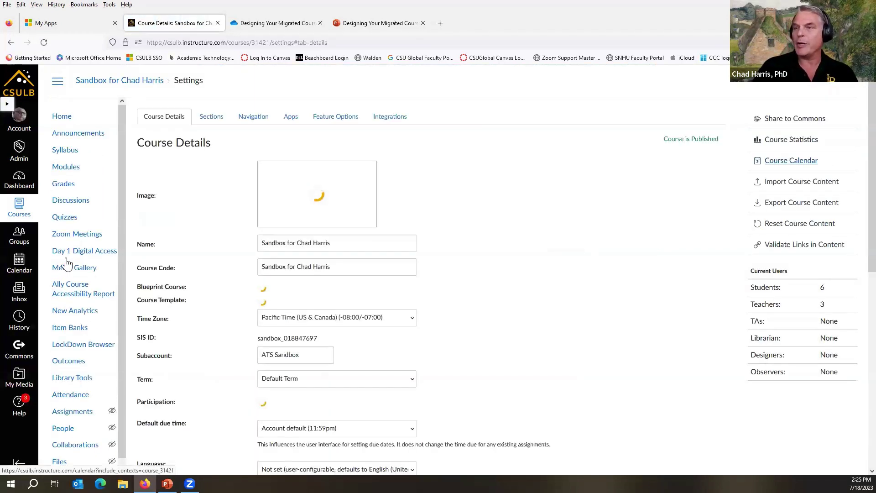
scroll(73, 223, "down", 2)
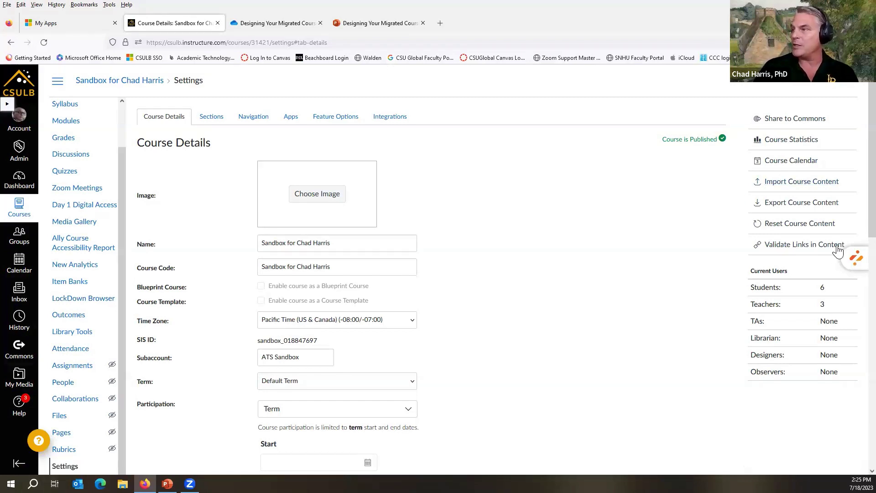
left_click(786, 206)
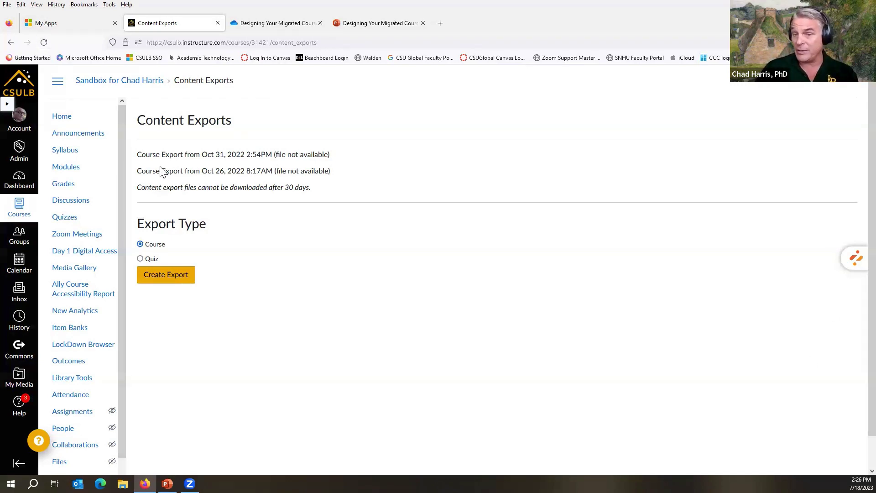
- From the course home page, start an import of existing content with Canvas Course Export Package as the content type
left_click(56, 120)
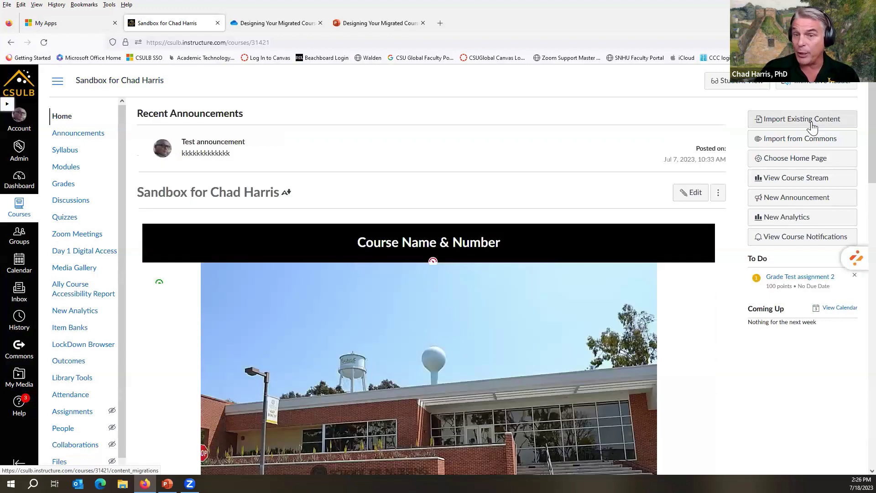
left_click(813, 125)
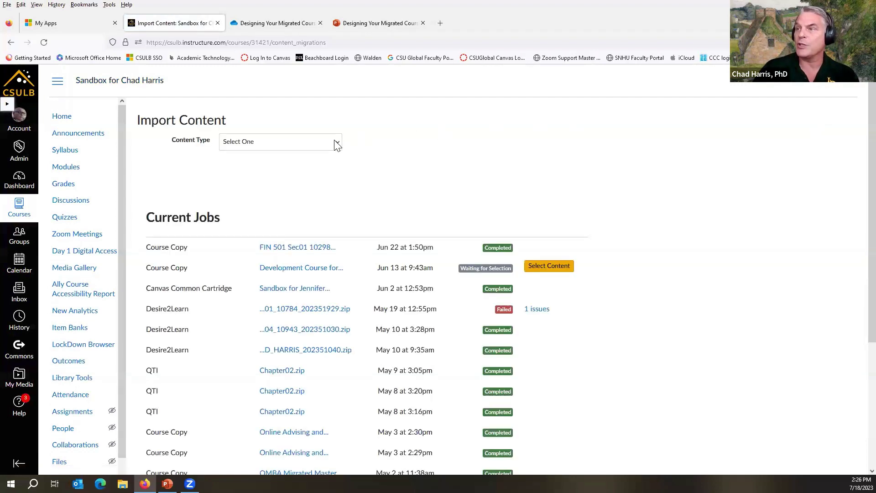
left_click(336, 143)
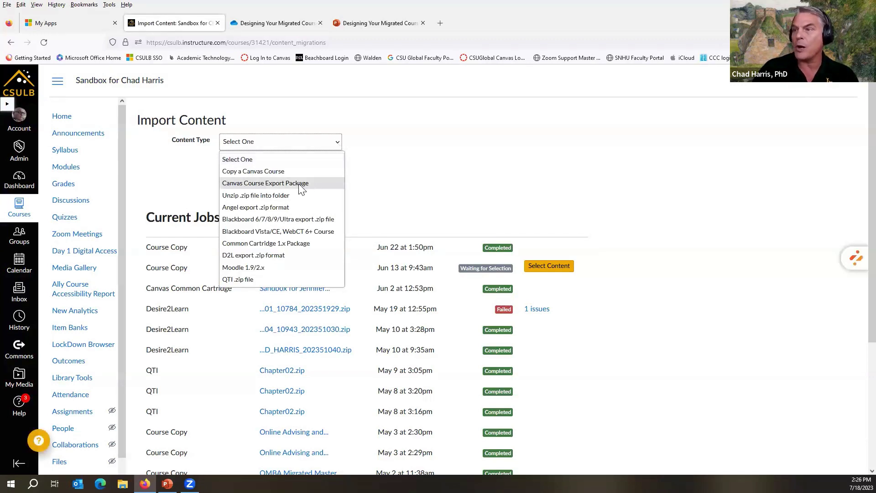
left_click(269, 186)
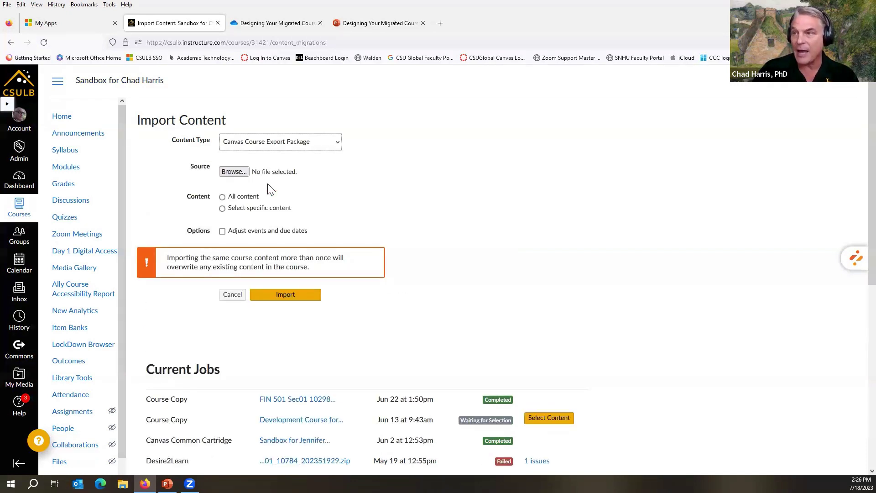